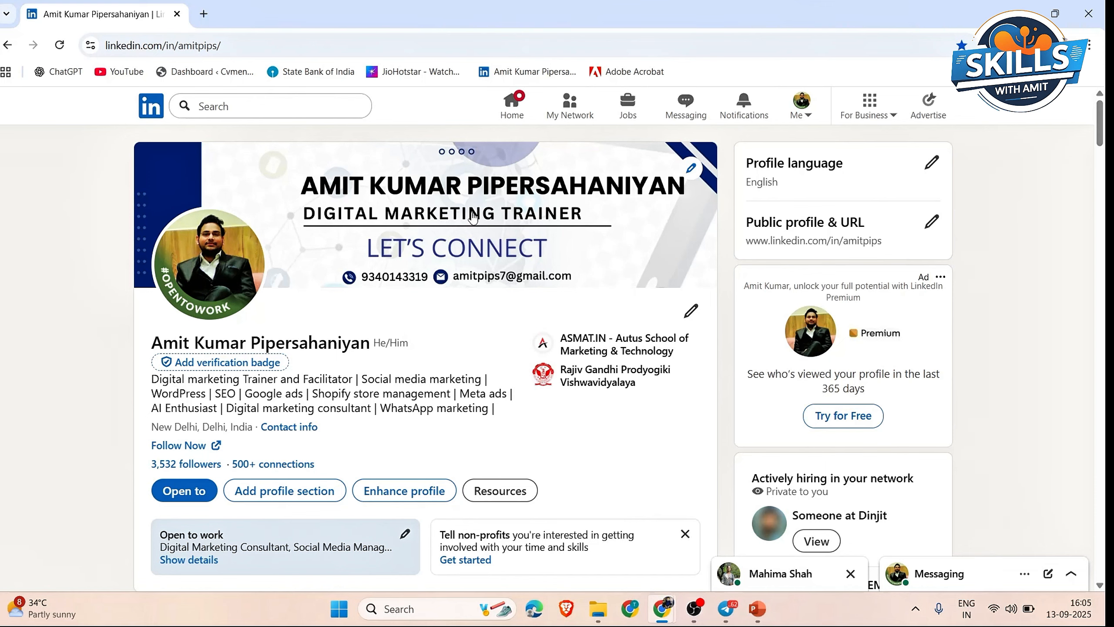
- Open canva.com in a new browser tab
click(204, 14)
text(canva.com)
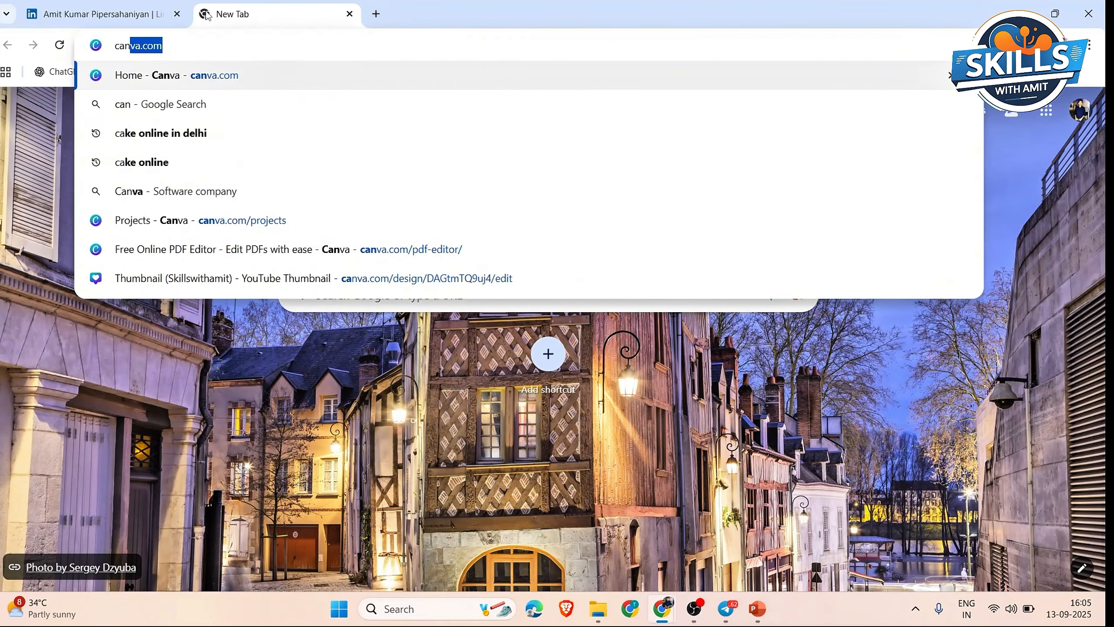
key(Return)
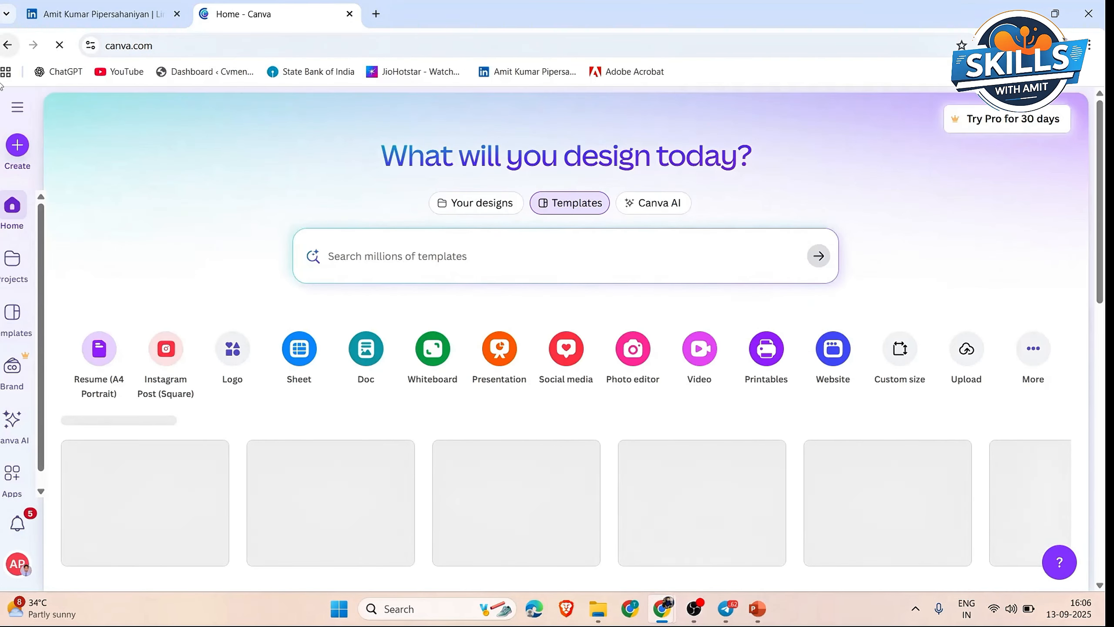
- Search the design types for "linkedin cover" and create a blank LinkedIn Article Cover Image design
click(18, 144)
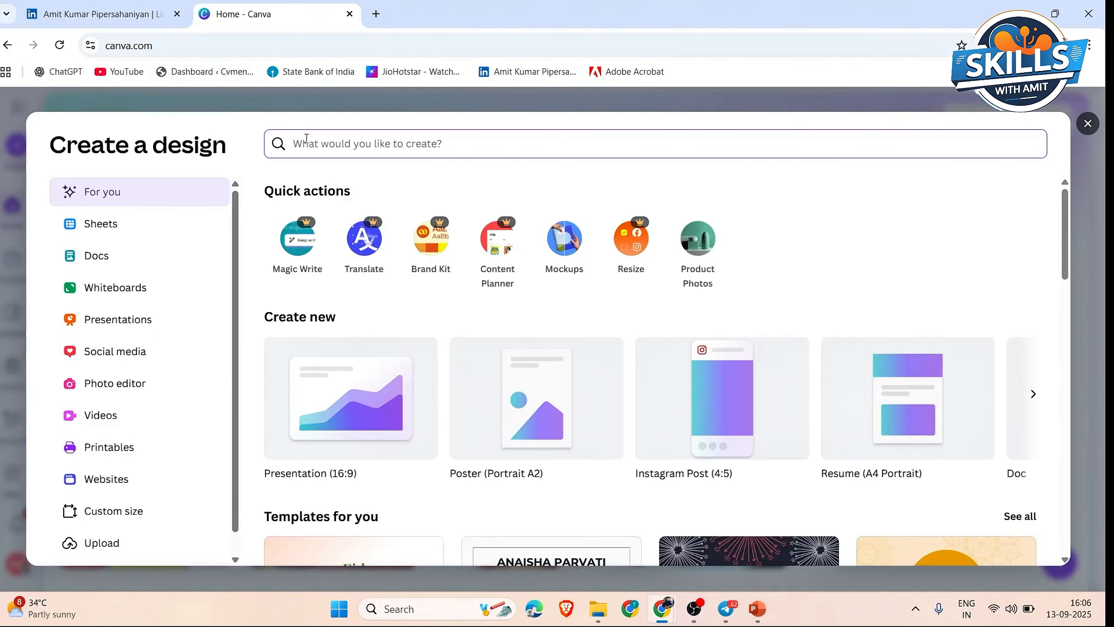
text(linke)
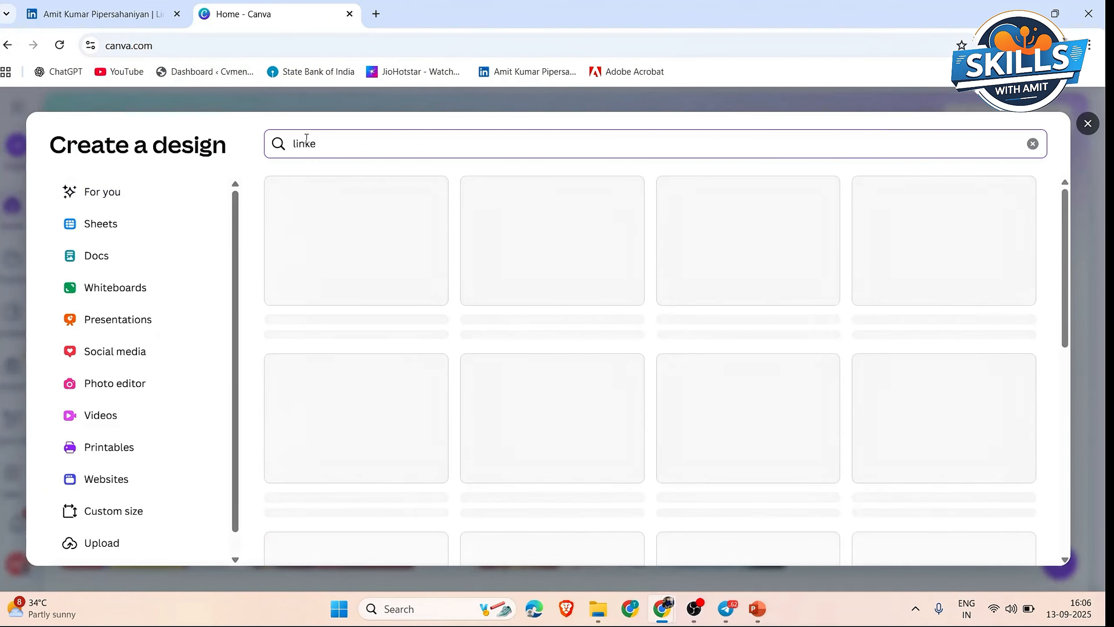
text(din)
text( ca)
key(BackSpace)
text(over)
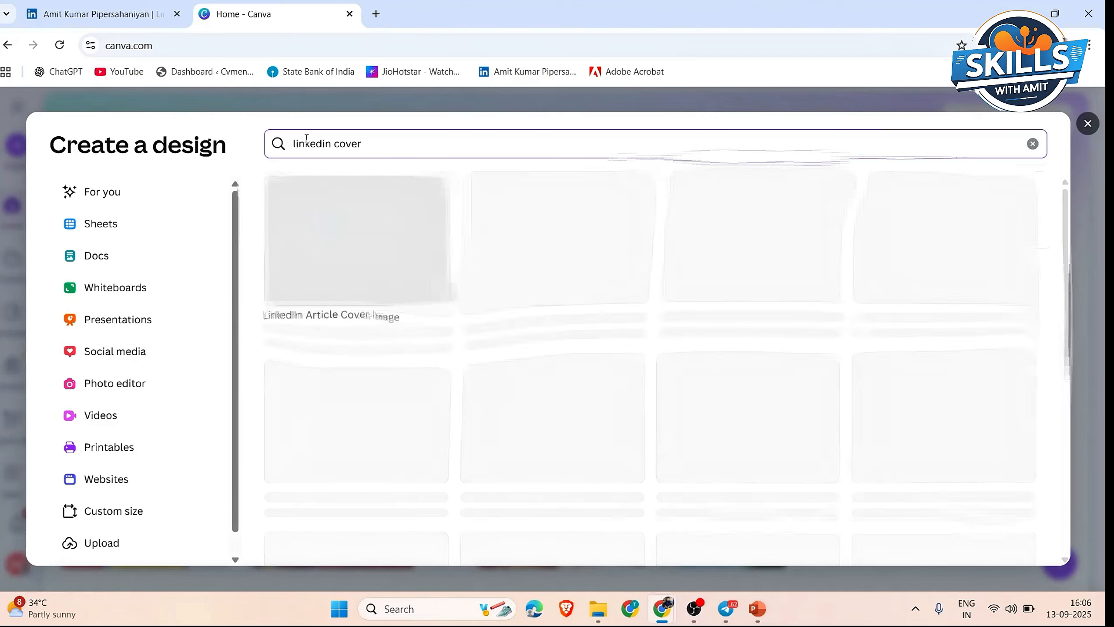
click(374, 258)
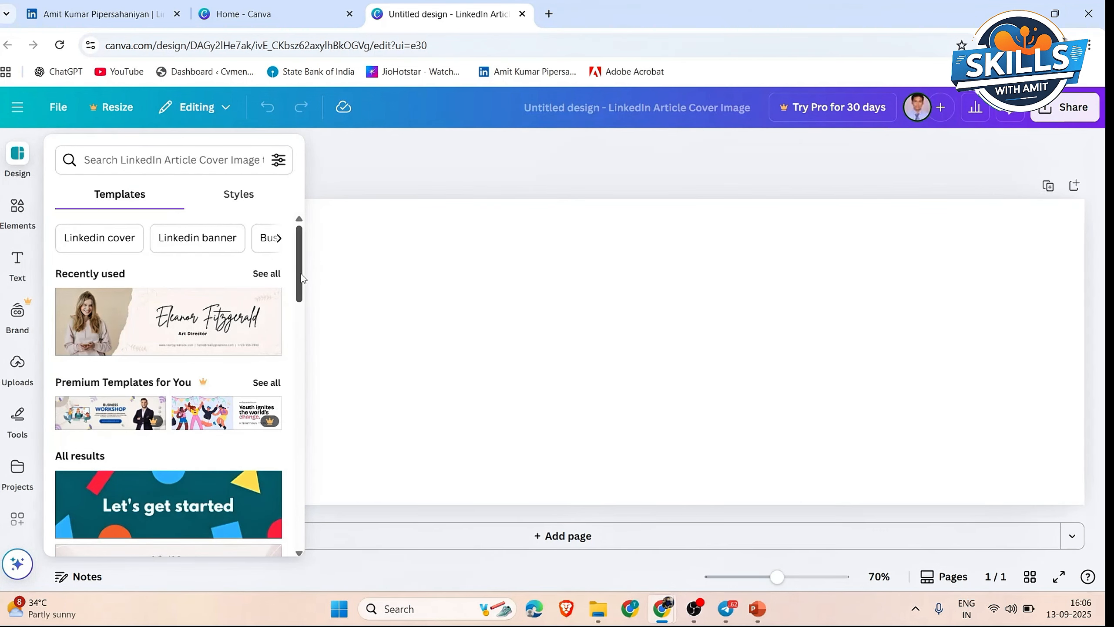
- Apply the Blue Gradient Modern LinkedIn Banner template and delete the sample portrait from its round frame
drag(302, 278, 311, 398)
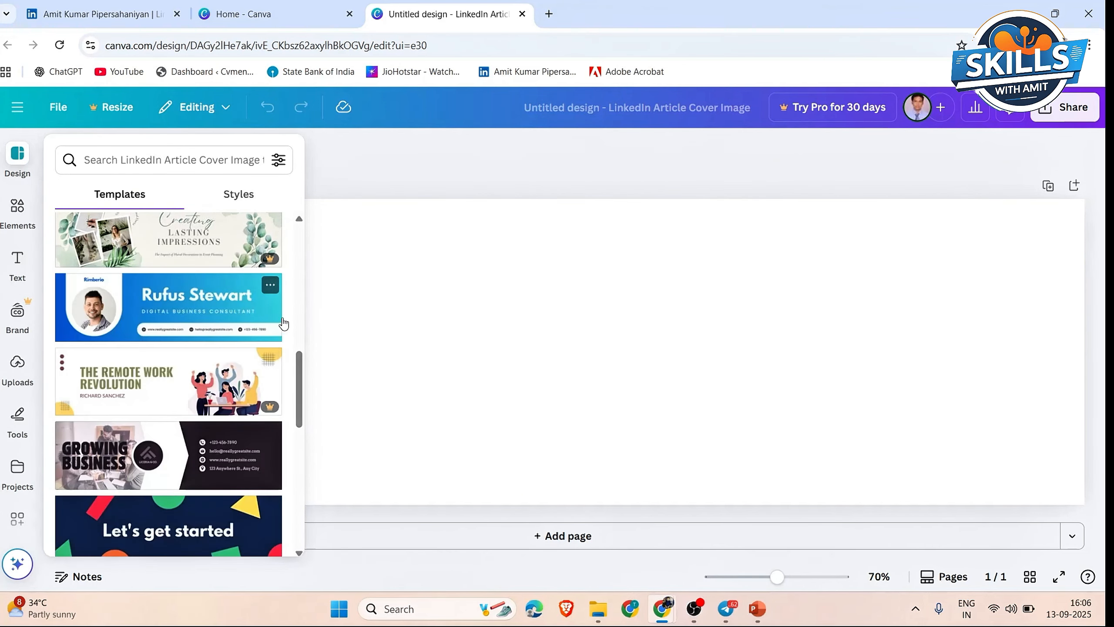
click(171, 326)
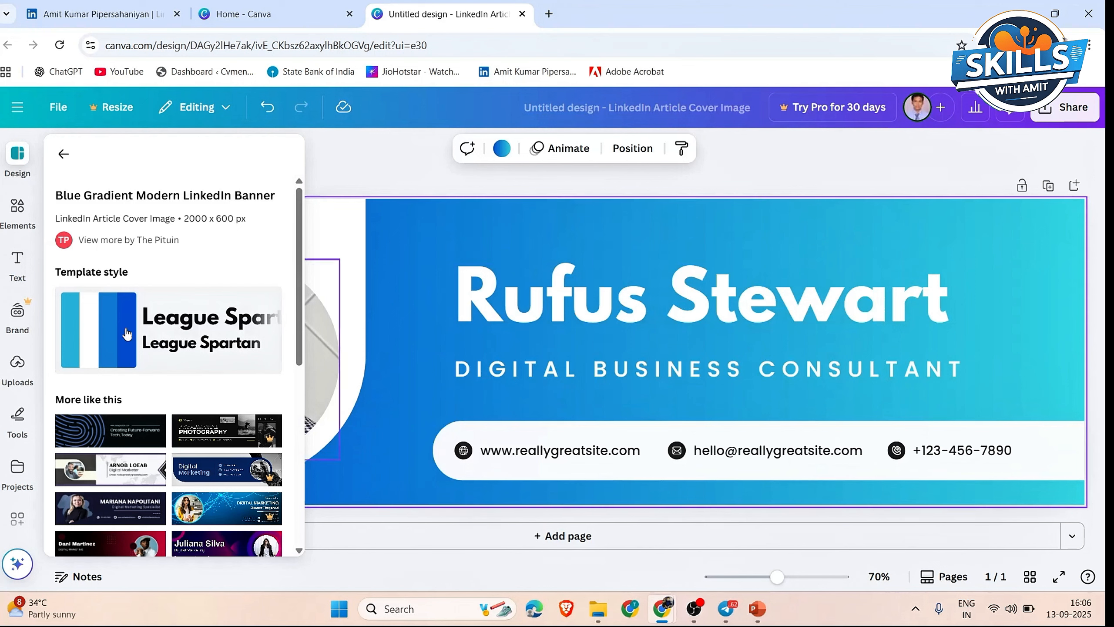
click(429, 172)
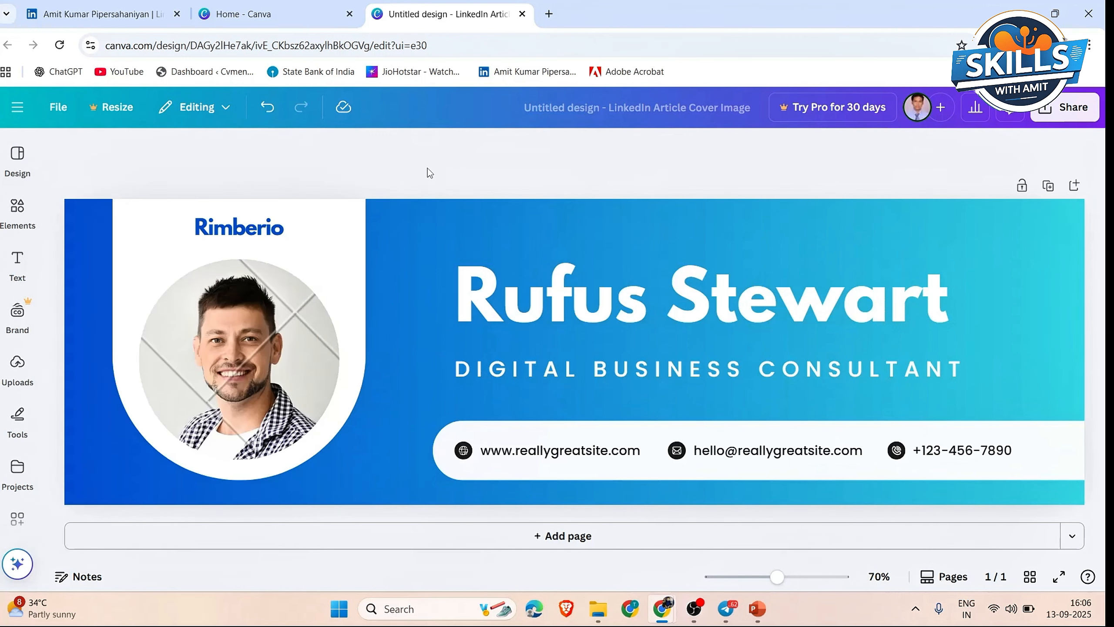
click(298, 376)
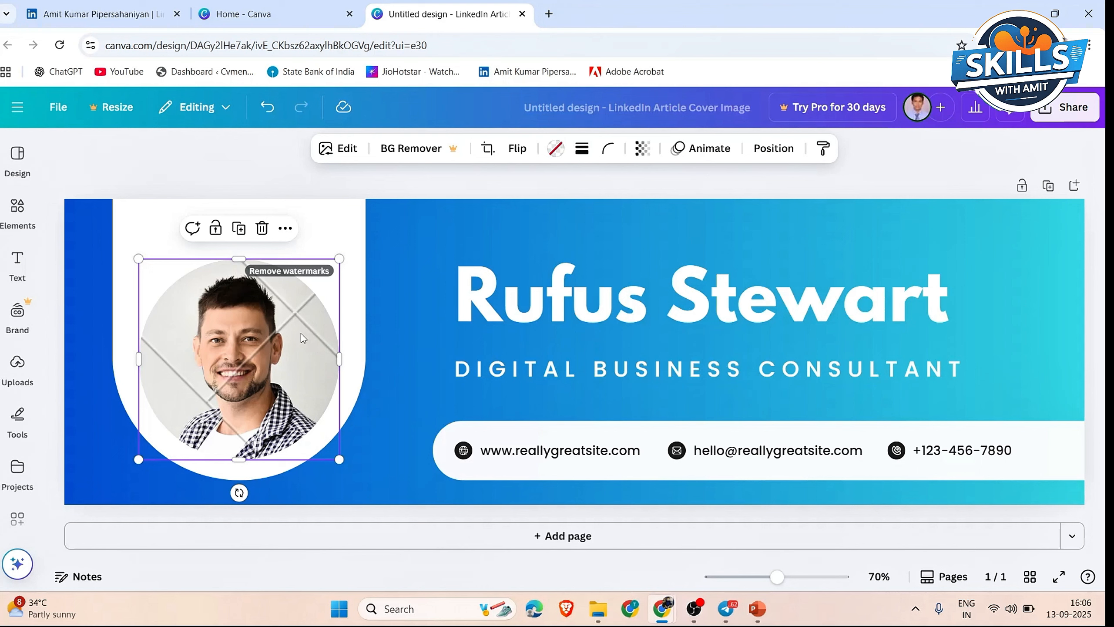
key(Delete)
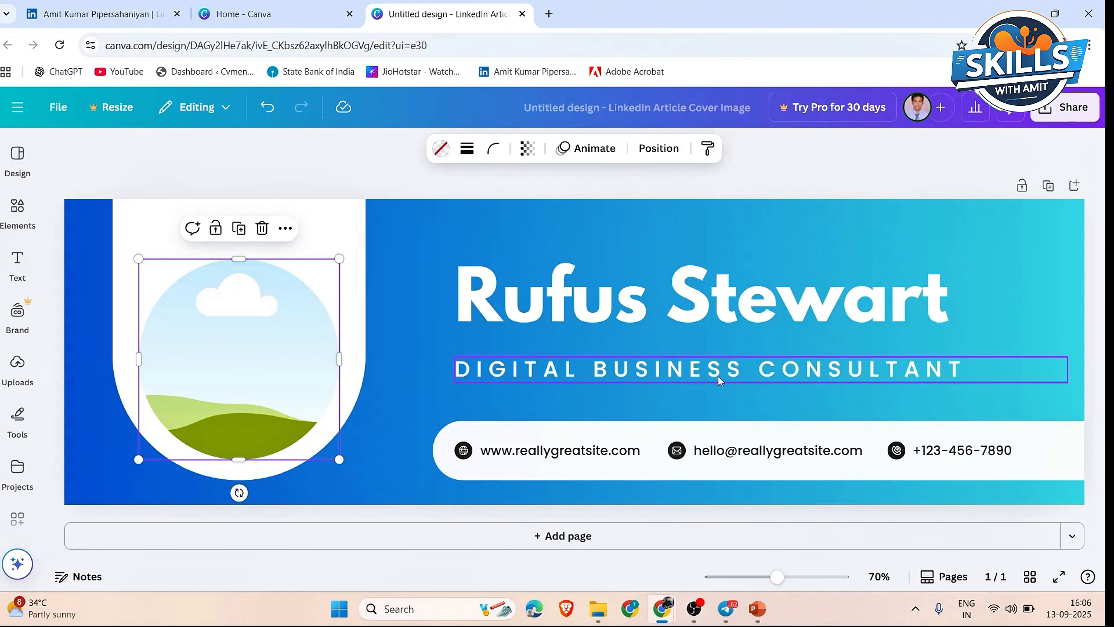
- Replace the word CONSULTANT in the banner's job title so that it reads "DIGITAL BUSINESS EXCUTIVE"
click(978, 369)
click(979, 369)
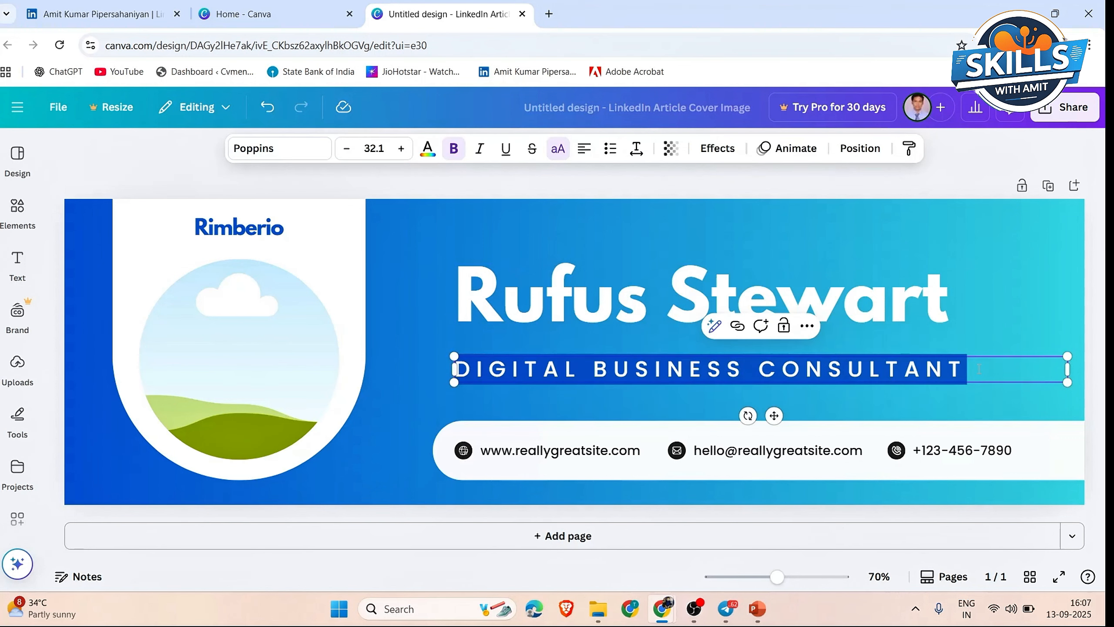
click(979, 369)
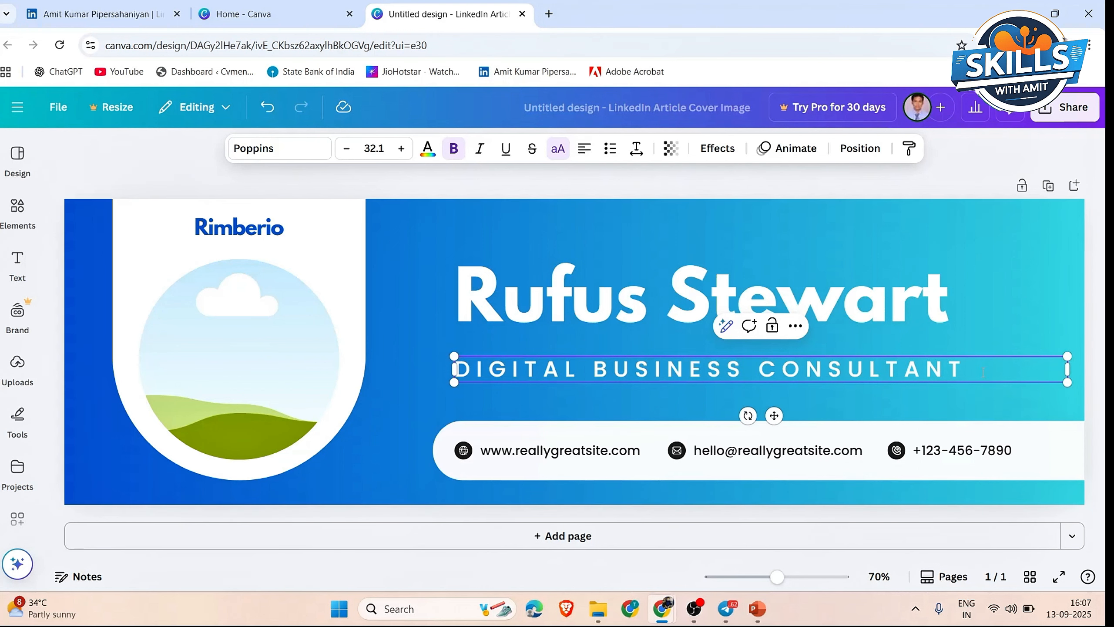
key(BackSpace)
key(BackSpace)
key(BackSpace)
key(BackSpace)
key(BackSpace)
key(BackSpace)
key(BackSpace)
key(BackSpace)
key(BackSpace)
key(BackSpace)
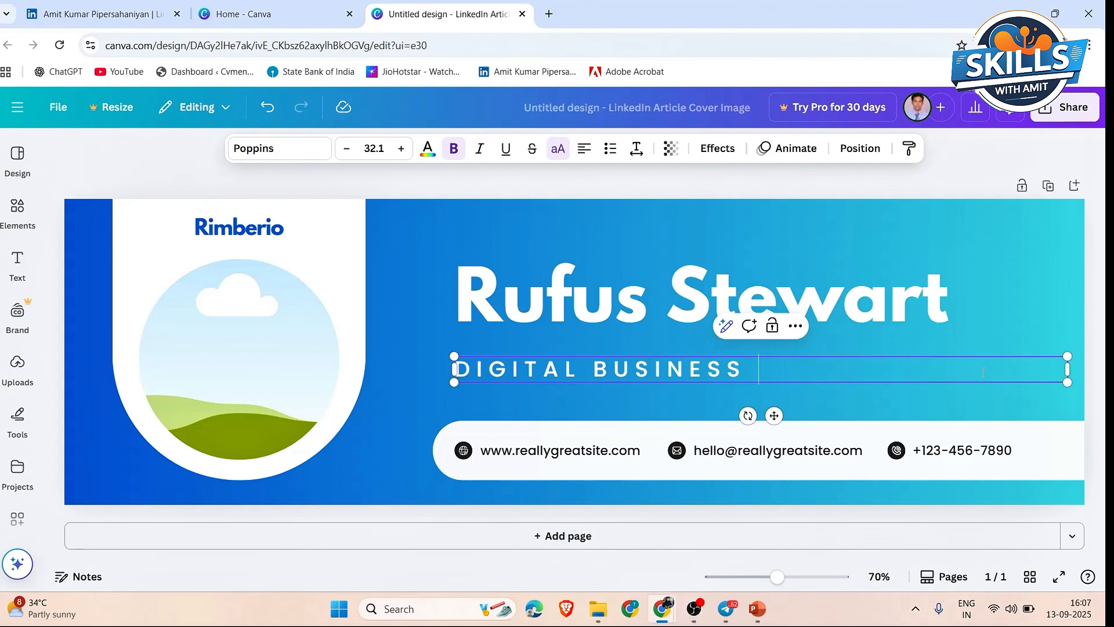
text(EXCUTIO)
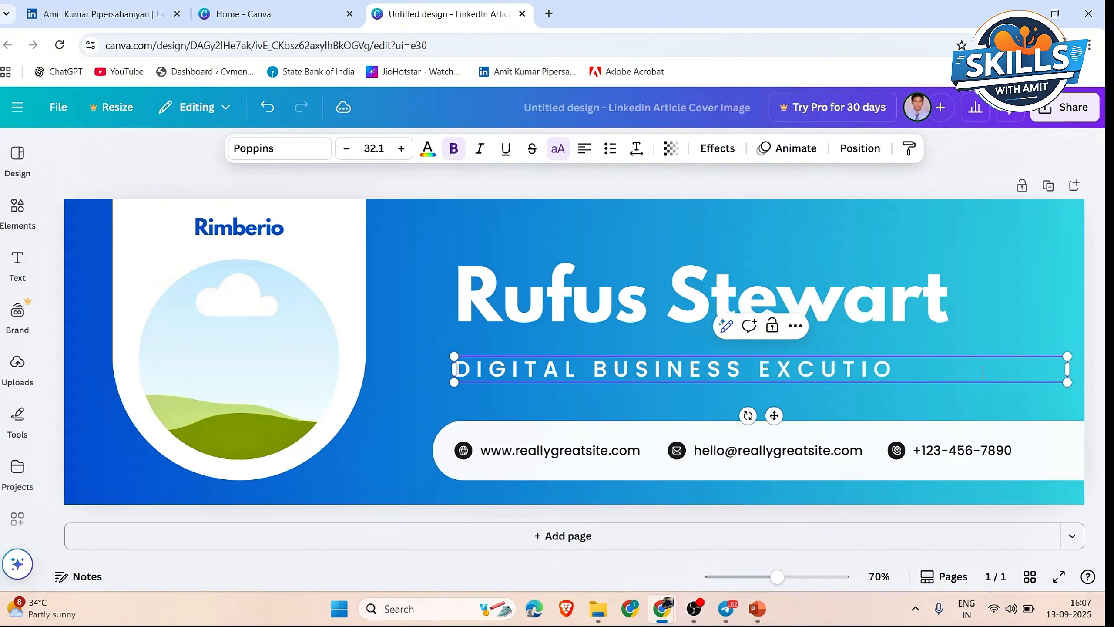
key(BackSpace)
text(VE)
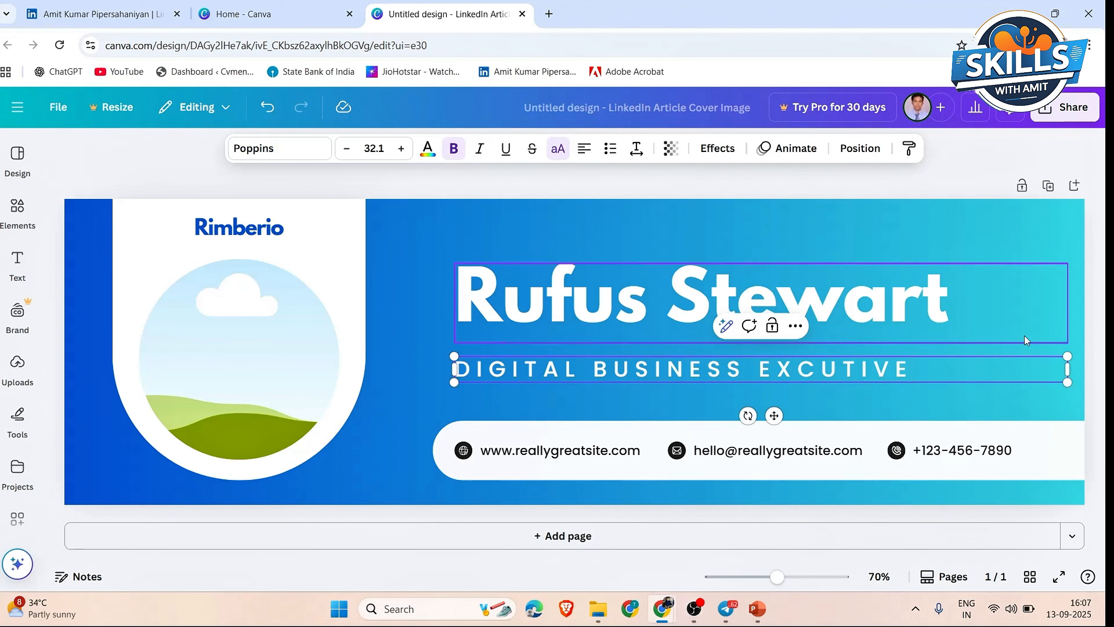
- Replace the sample name in the banner's large heading with the profile owner's first and middle name
click(959, 305)
click(960, 305)
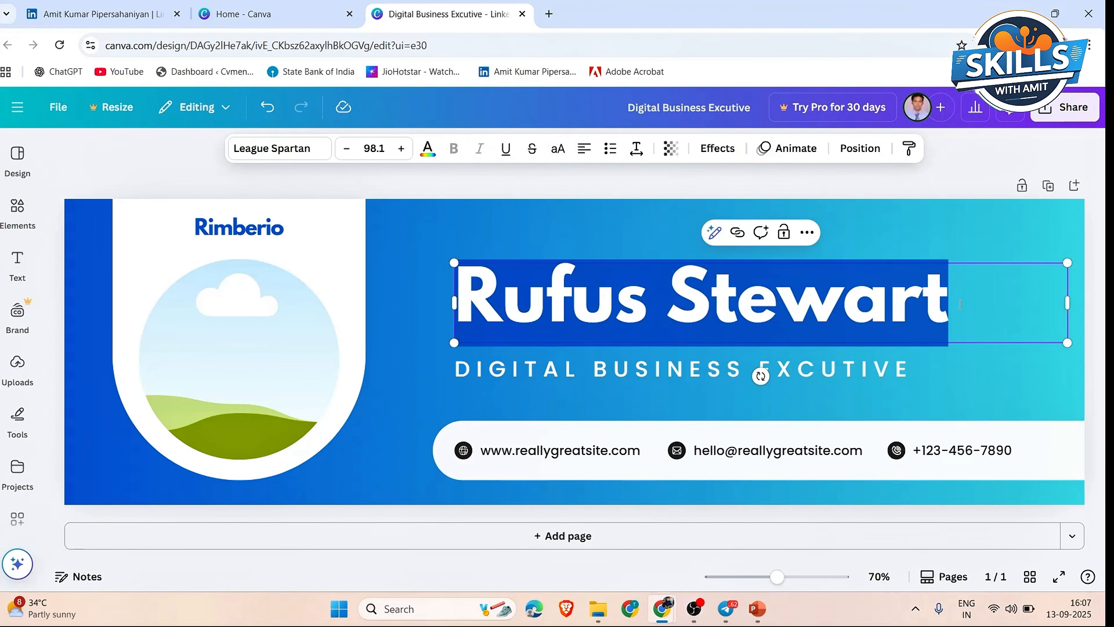
text(Am)
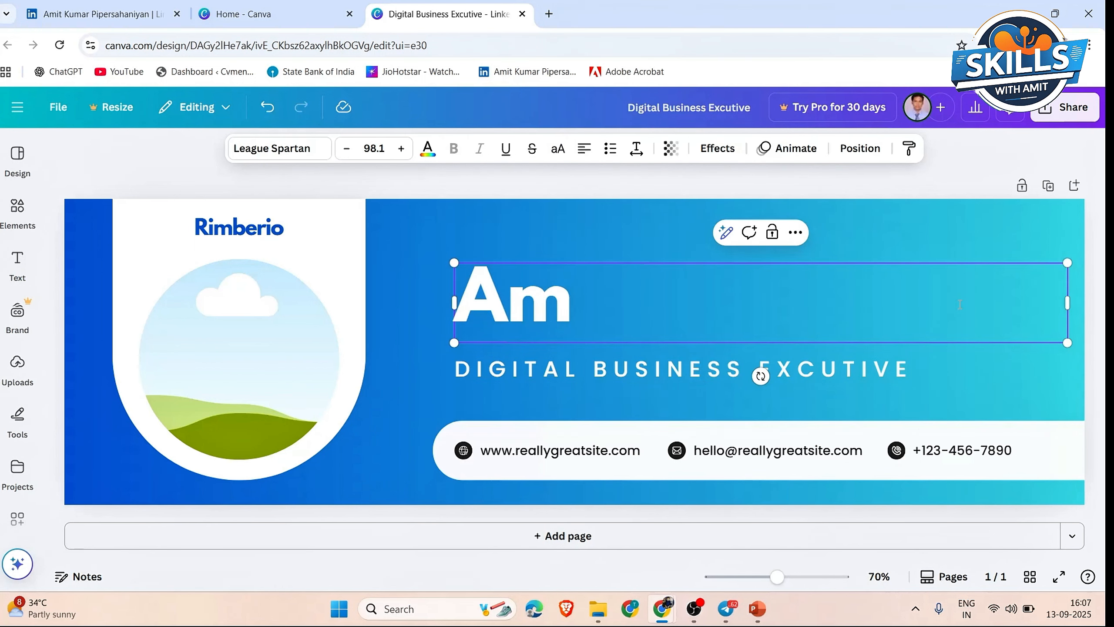
text(it kum ar)
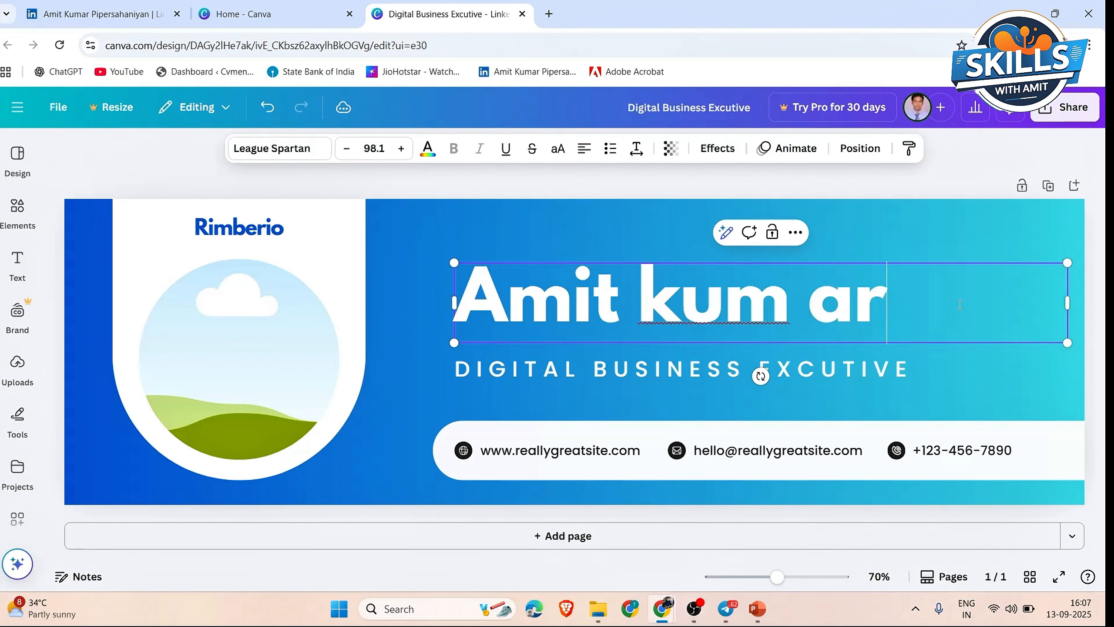
key(BackSpace)
key(BackSpace)
key(BackSpace)
text(r)
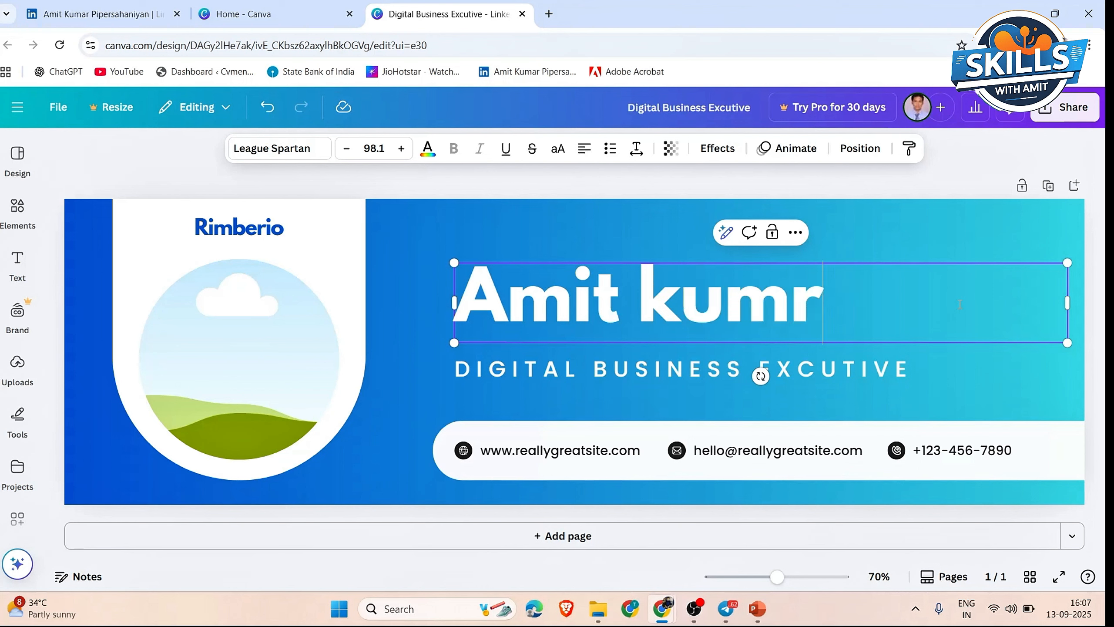
key(BackSpace)
text(ar)
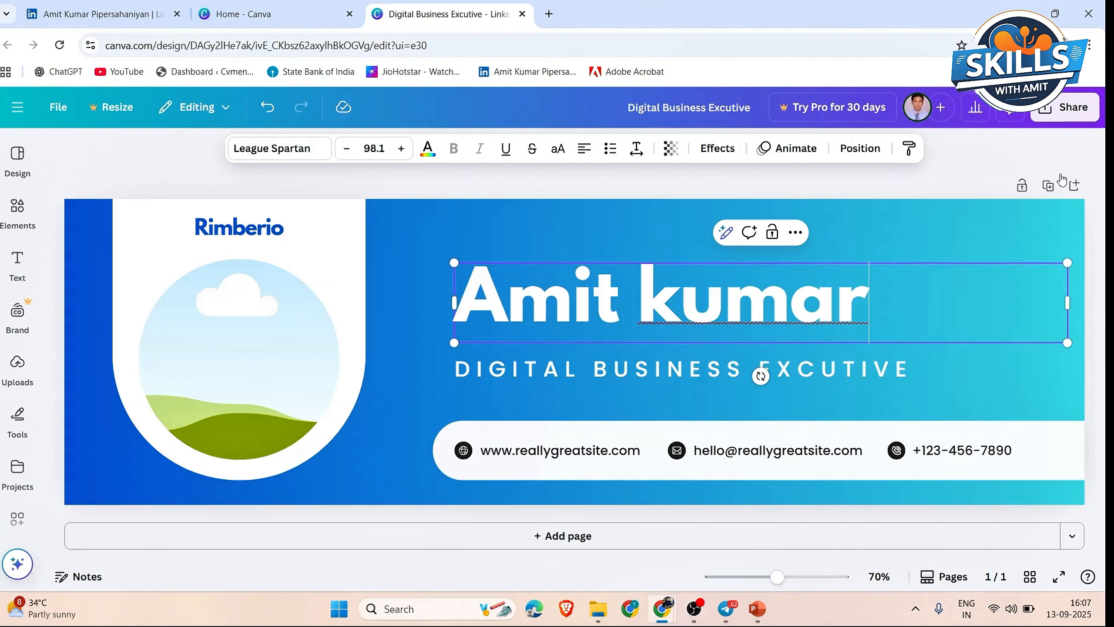
- Try to download the banner design as a PNG at size 1
click(1066, 107)
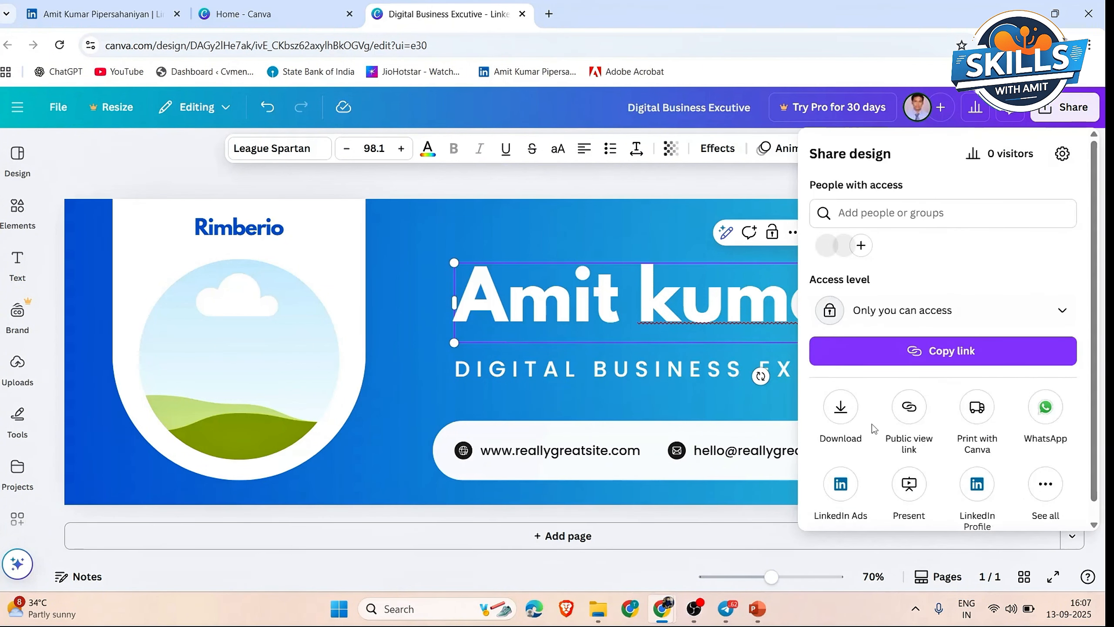
click(842, 408)
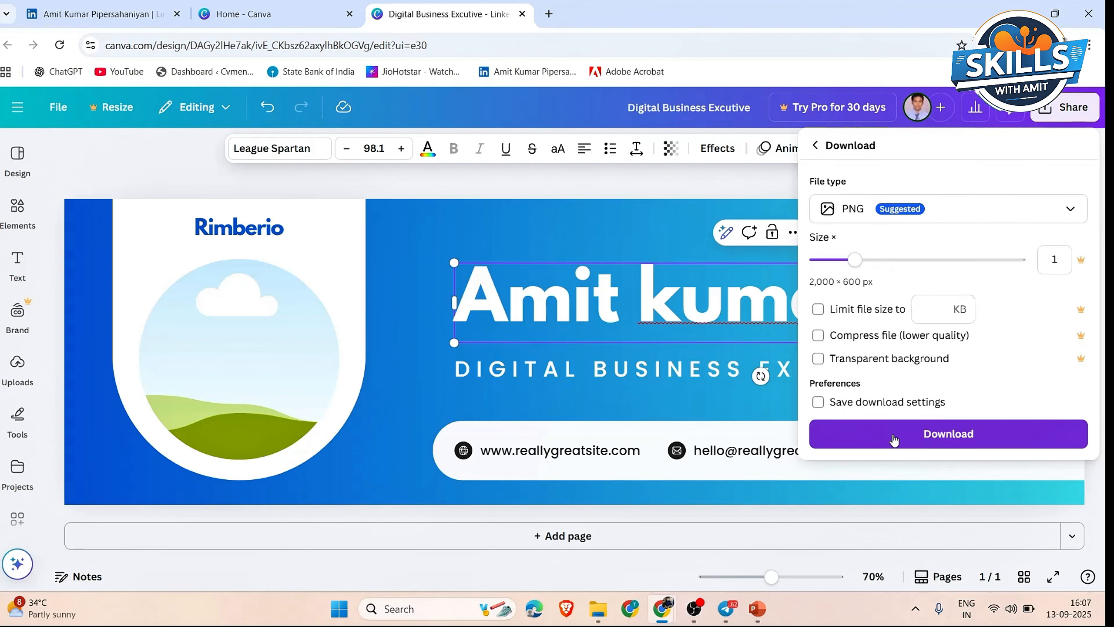
click(893, 439)
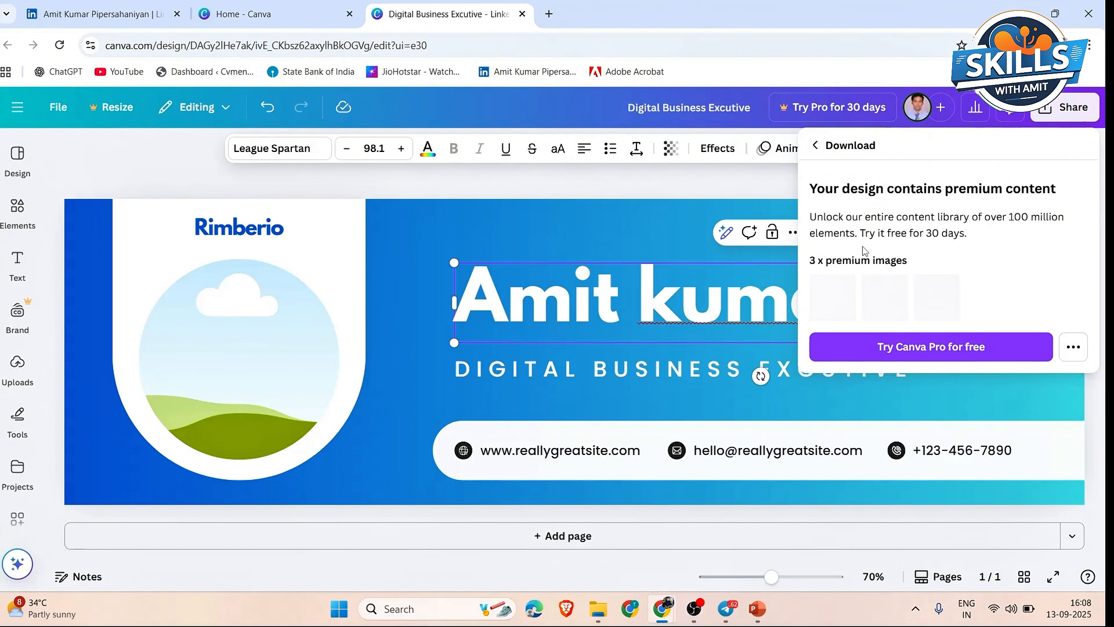
key(Escape)
- Switch to the LinkedIn profile, examine the cover image editor's crop and photo-change options, and close it without applying anything
click(76, 13)
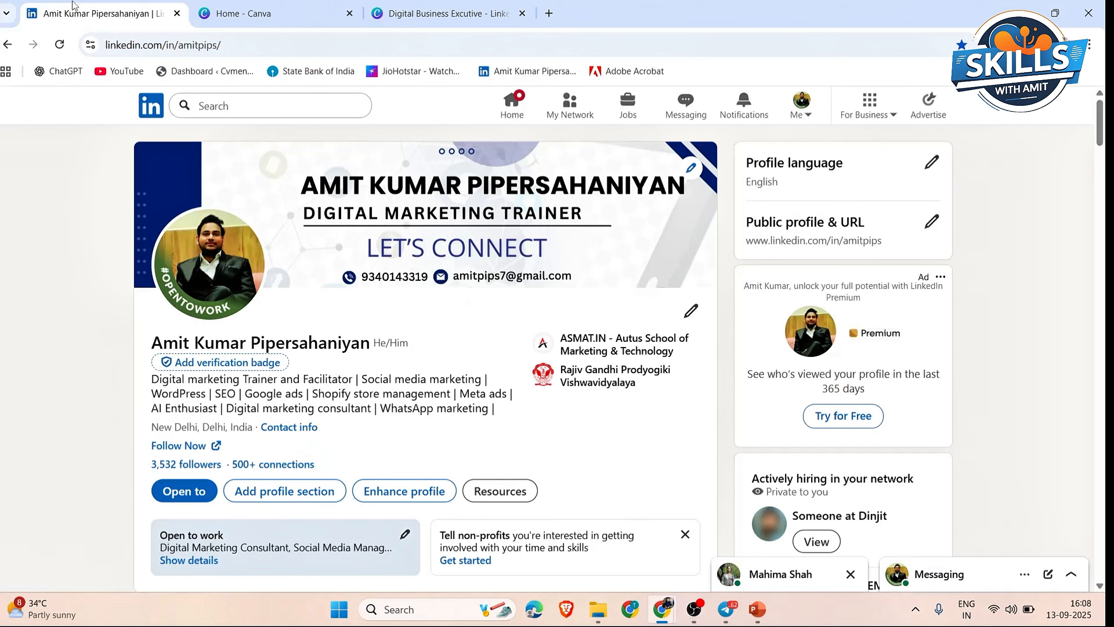
click(690, 169)
click(605, 208)
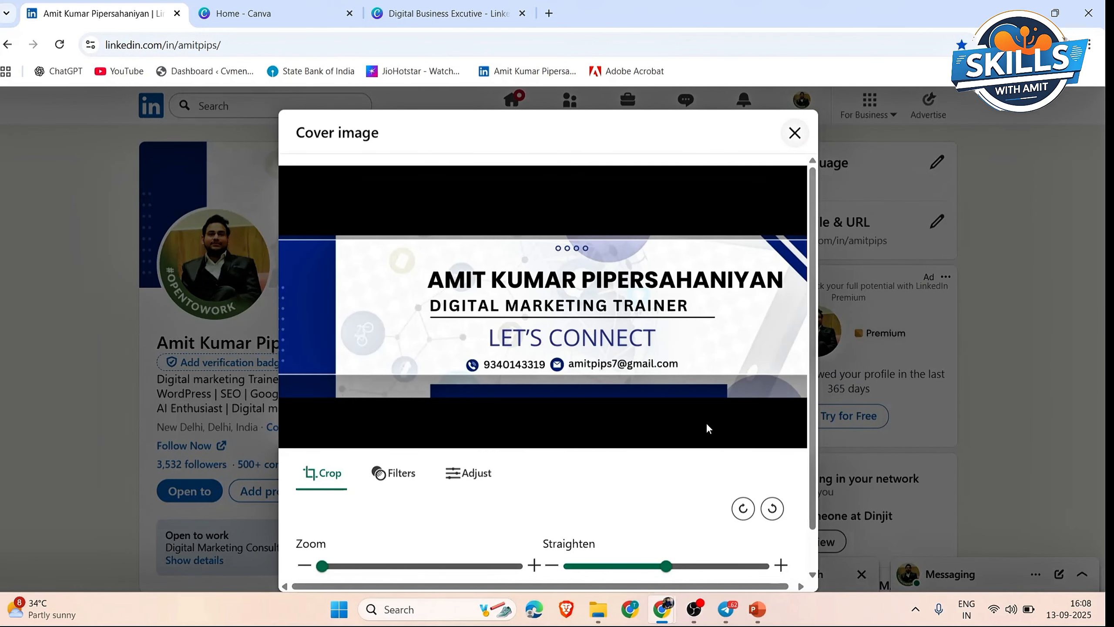
scroll(813, 416, down, 2)
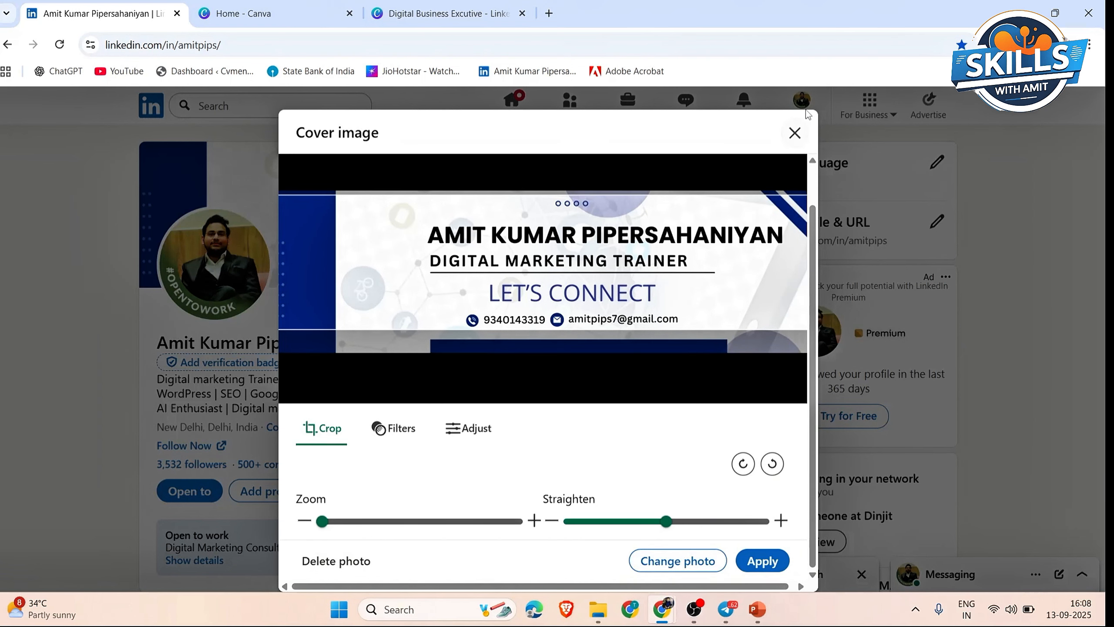
click(794, 133)
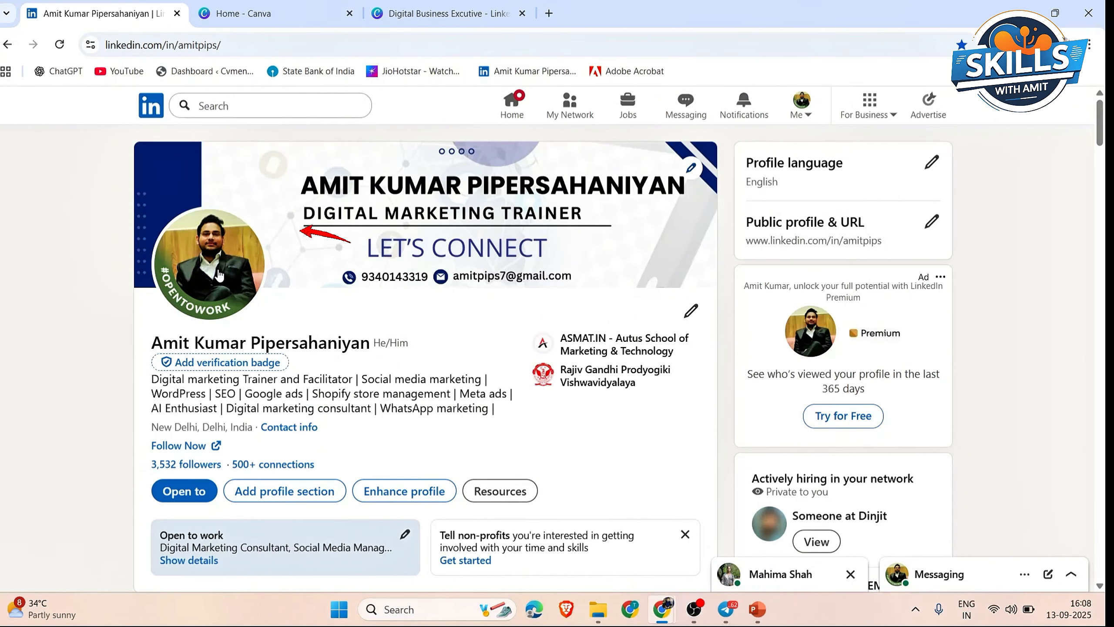